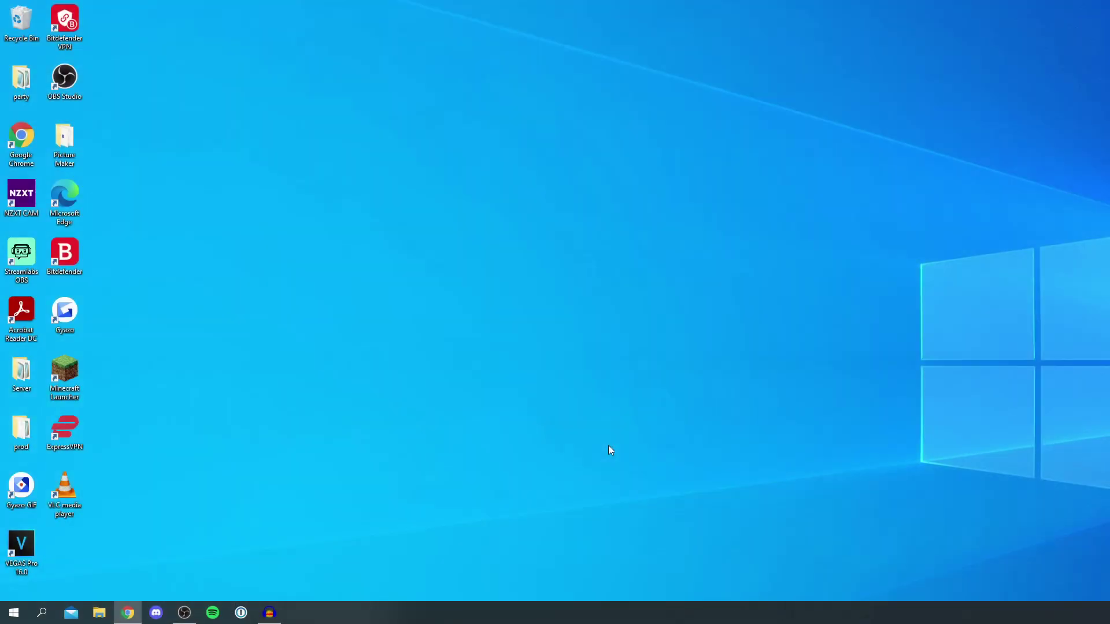
- Launch Google Chrome and enter voicemaker.in in the address bar
{"action": "left_click_drag", "start_coordinate": [257, 194], "coordinate": [398, 384]}
{"action": "left_click_drag", "start_coordinate": [217, 160], "coordinate": [503, 189]}
{"action": "left_click_drag", "start_coordinate": [704, 208], "coordinate": [436, 322]}
{"action": "left_click_drag", "start_coordinate": [406, 373], "coordinate": [498, 462]}
{"action": "left_click_drag", "start_coordinate": [829, 337], "coordinate": [566, 235]}
{"action": "mouse_move", "coordinate": [491, 225]}
{"action": "left_mouse_down"}
{"action": "mouse_move", "coordinate": [549, 389]}
{"action": "mouse_move", "coordinate": [782, 371]}
{"action": "left_mouse_up"}
{"action": "left_click_drag", "start_coordinate": [832, 303], "coordinate": [454, 218]}
{"action": "left_click_drag", "start_coordinate": [317, 179], "coordinate": [274, 176]}
{"action": "left_click_drag", "start_coordinate": [170, 136], "coordinate": [295, 131]}
{"action": "left_click_drag", "start_coordinate": [455, 304], "coordinate": [423, 357]}
{"action": "left_click_drag", "start_coordinate": [352, 411], "coordinate": [318, 338]}
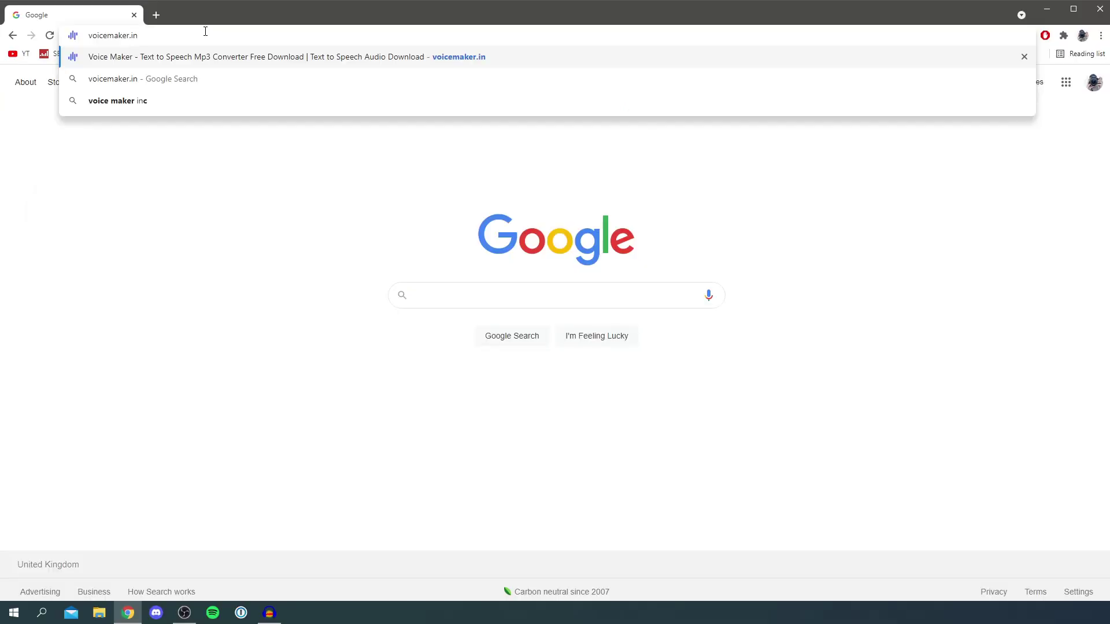
- Go to voicemaker.in to load the Voicemaker text-to-speech page
{"action": "key", "text": "Return"}
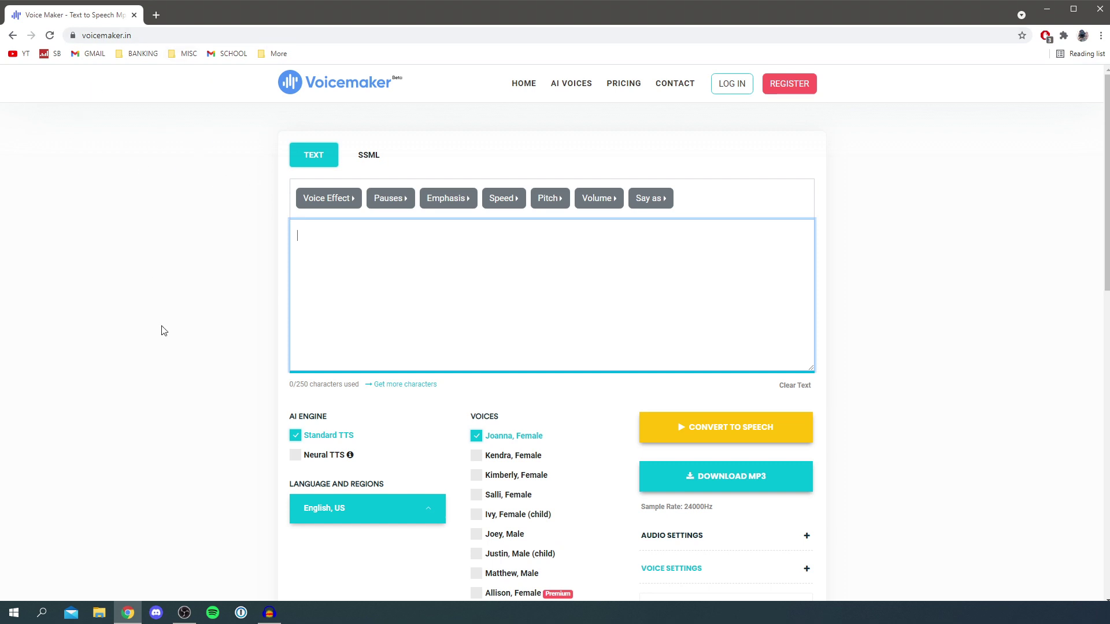
- Choose English, British from the Language and Regions list, leaving the Amy, Female voice selected
{"action": "scroll", "coordinate": [359, 359], "scroll_direction": "down", "scroll_amount": 1}
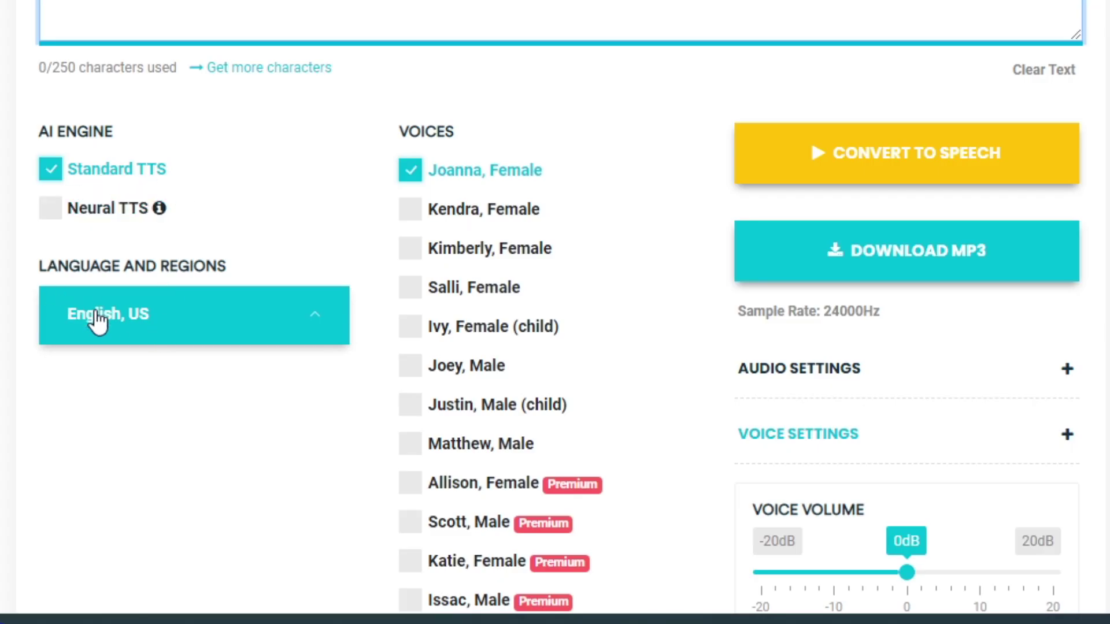
{"action": "left_click", "coordinate": [146, 338]}
{"action": "scroll", "coordinate": [218, 388], "scroll_direction": "down", "scroll_amount": 15}
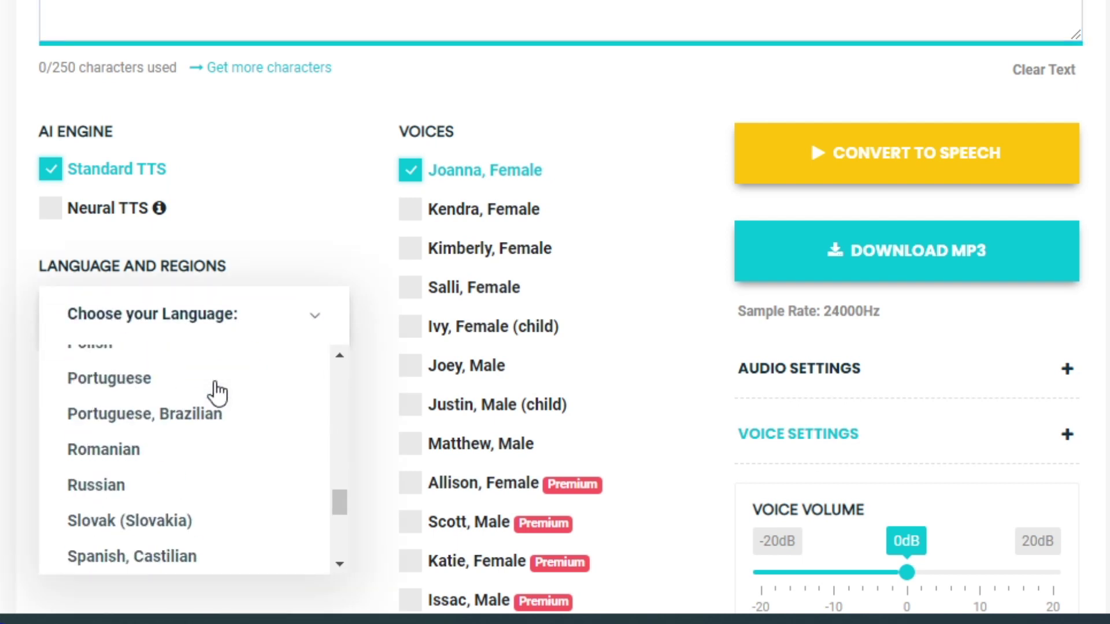
{"action": "scroll", "coordinate": [217, 393], "scroll_direction": "down", "scroll_amount": 3}
{"action": "scroll", "coordinate": [218, 396], "scroll_direction": "up", "scroll_amount": 12}
{"action": "scroll", "coordinate": [203, 427], "scroll_direction": "down", "scroll_amount": 2}
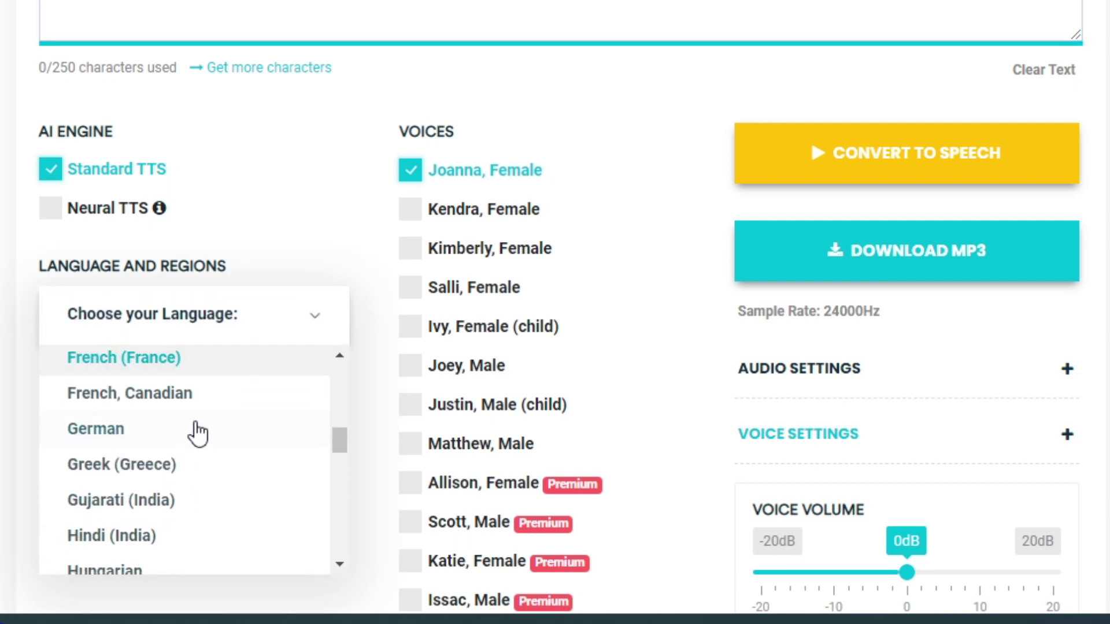
{"action": "scroll", "coordinate": [191, 440], "scroll_direction": "down", "scroll_amount": 2}
{"action": "scroll", "coordinate": [170, 416], "scroll_direction": "up", "scroll_amount": 5}
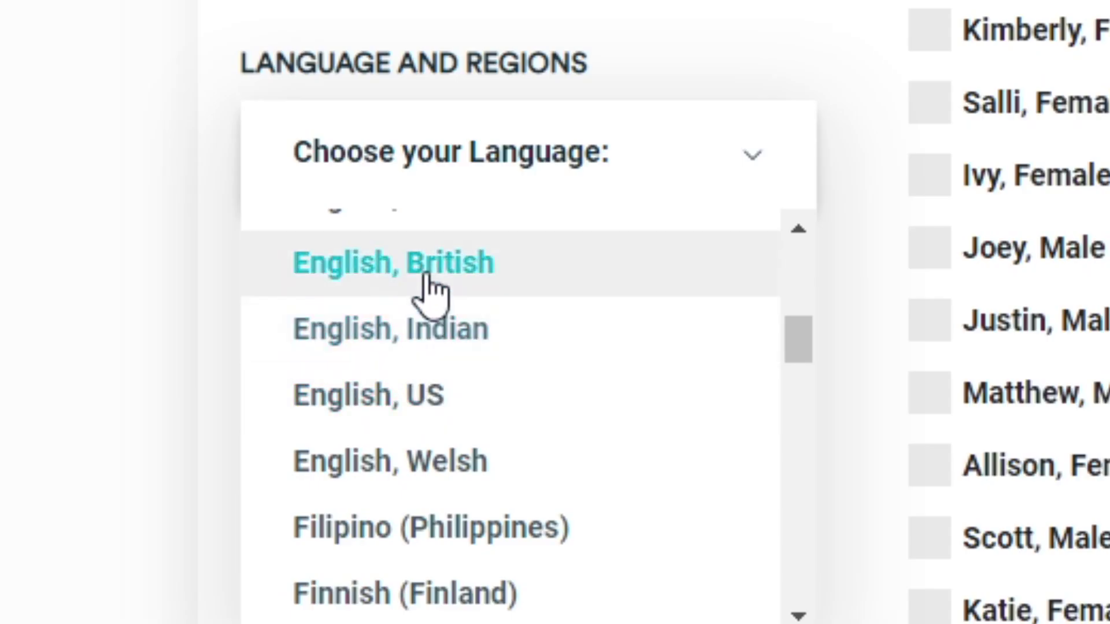
{"action": "left_click", "coordinate": [438, 289]}
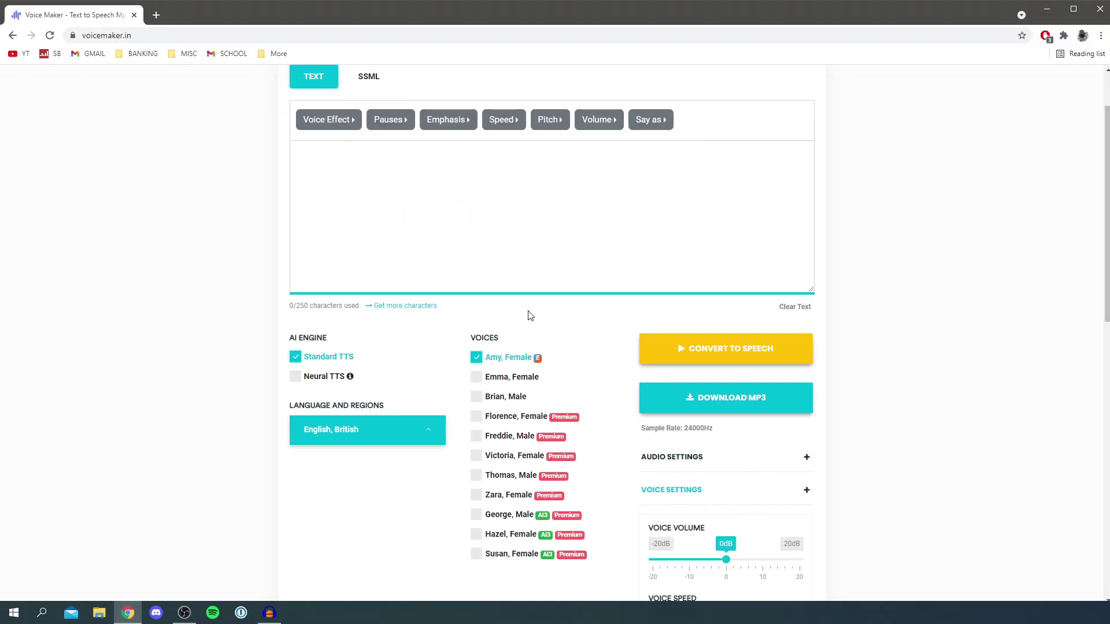
{"action": "scroll", "coordinate": [489, 116], "scroll_direction": "down", "scroll_amount": 1}
{"action": "left_click", "coordinate": [795, 405]}
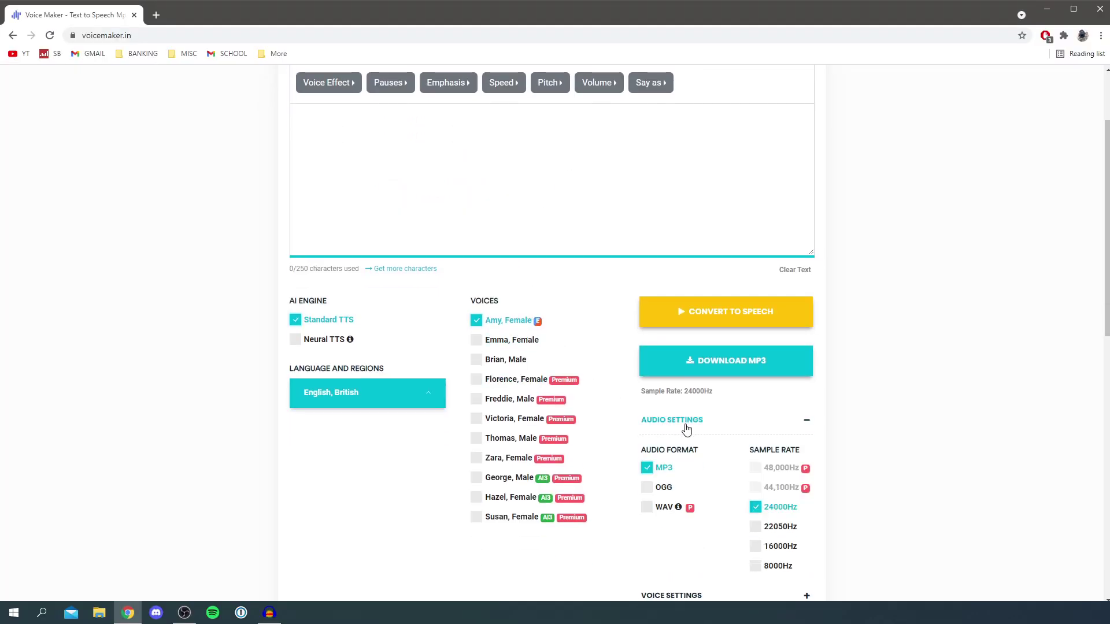
{"action": "scroll", "coordinate": [688, 428], "scroll_direction": "down", "scroll_amount": 1}
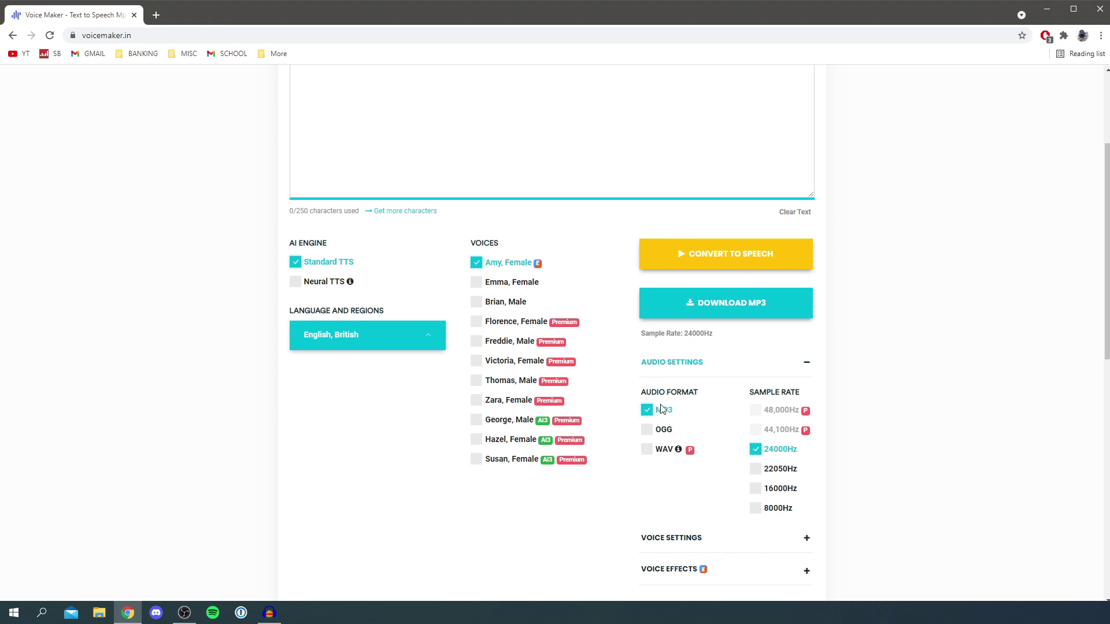
{"action": "scroll", "coordinate": [685, 416], "scroll_direction": "down", "scroll_amount": 1}
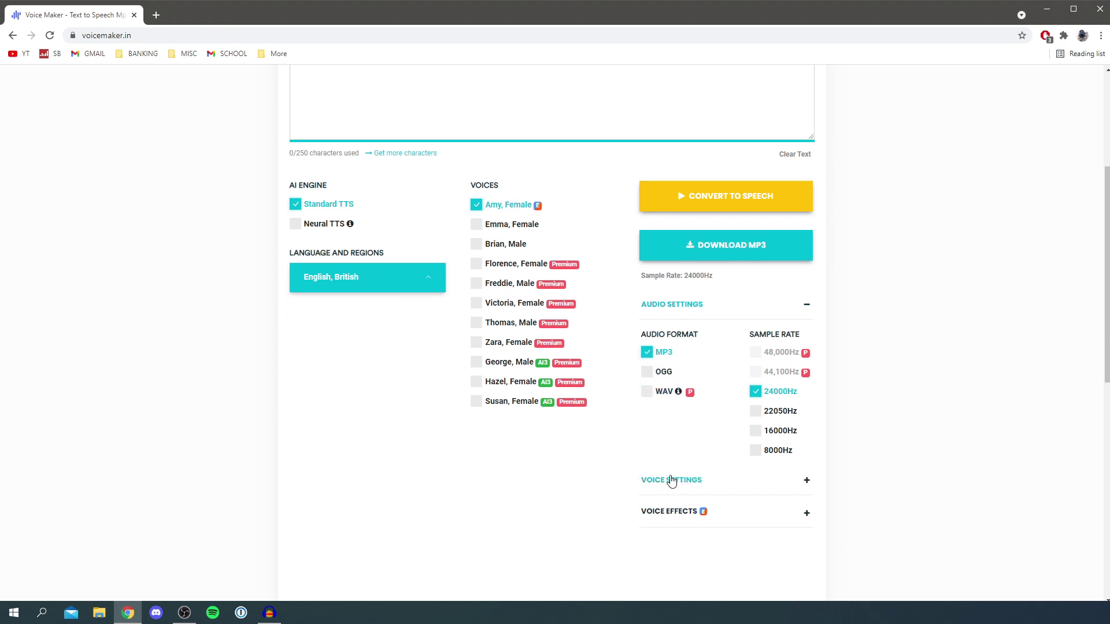
{"action": "left_click", "coordinate": [670, 481]}
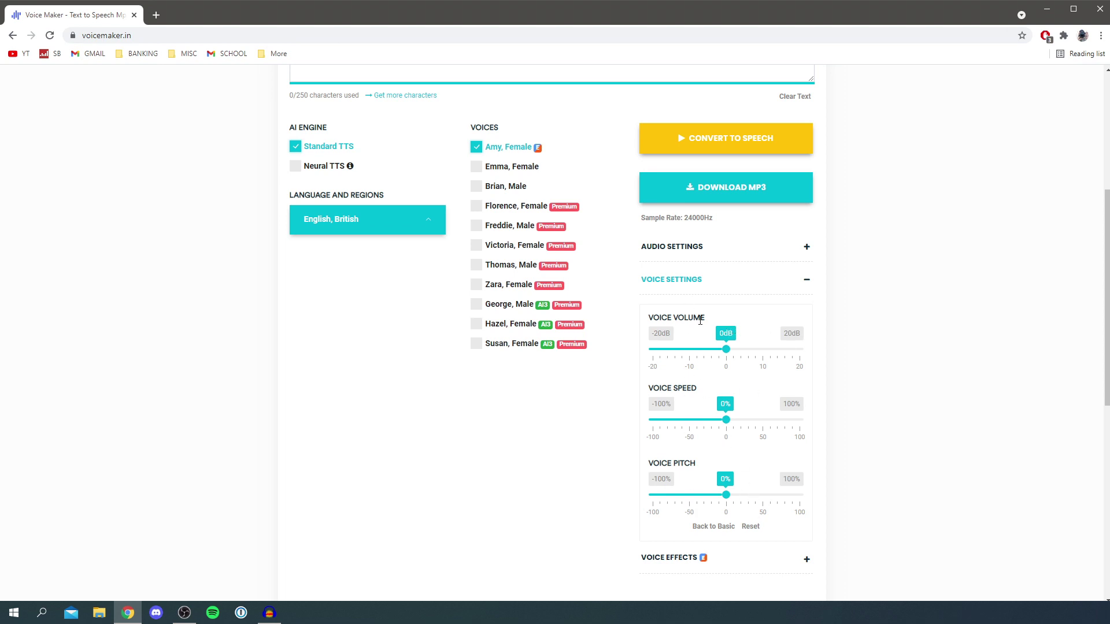
{"action": "scroll", "coordinate": [704, 335], "scroll_direction": "down", "scroll_amount": 1}
{"action": "left_click", "coordinate": [701, 502]}
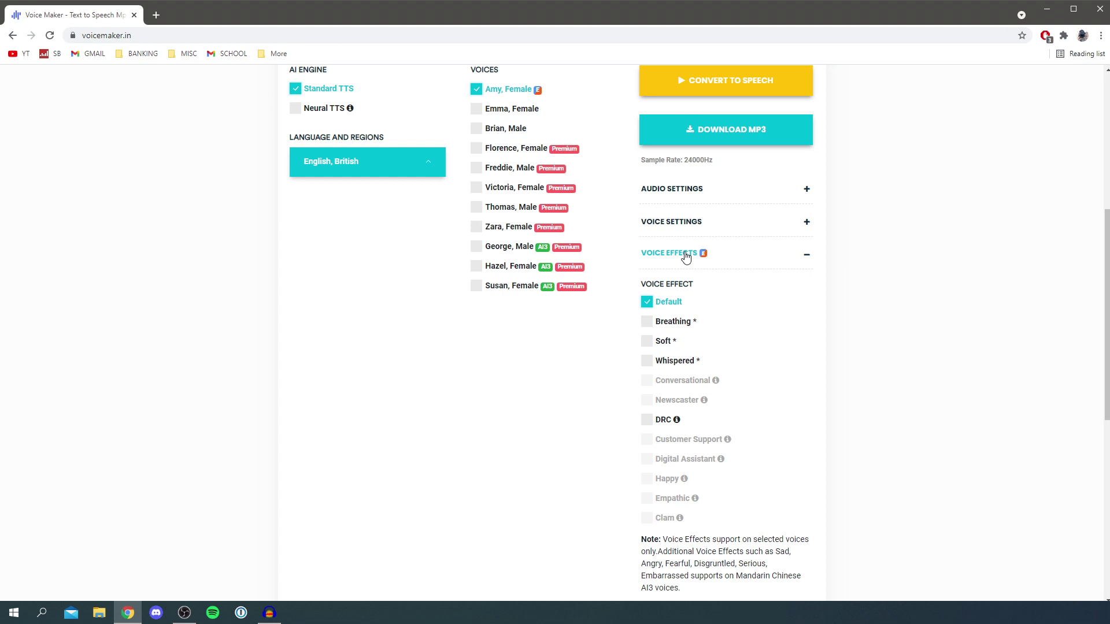
{"action": "left_click", "coordinate": [686, 257]}
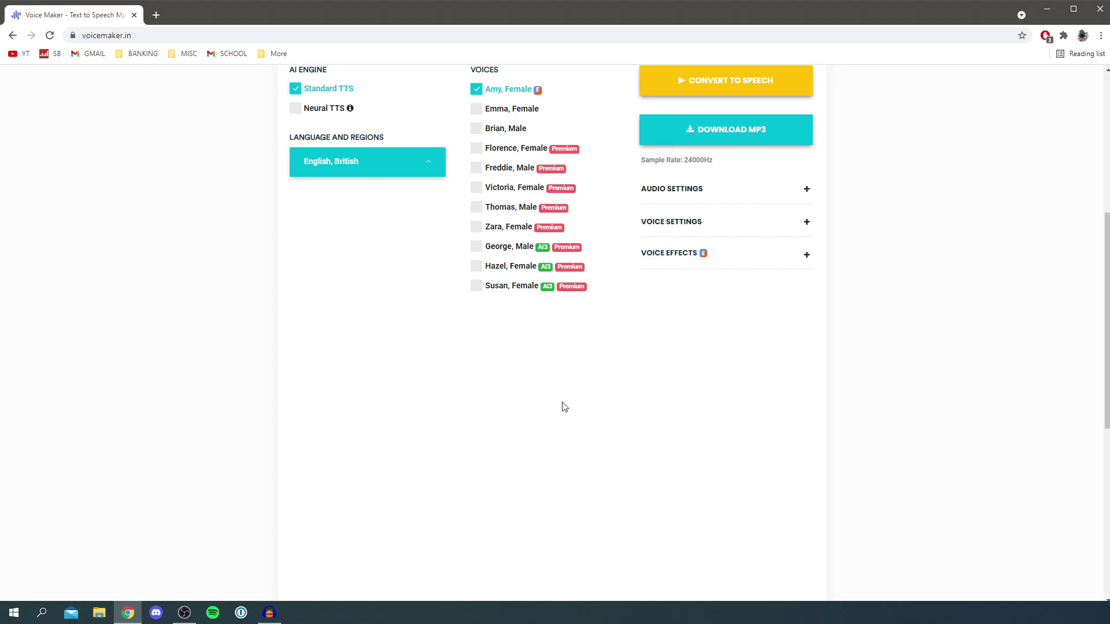
- Type 'Hello! This is a tutorial.' into the empty text box
{"action": "scroll", "coordinate": [571, 446], "scroll_direction": "up", "scroll_amount": 6}
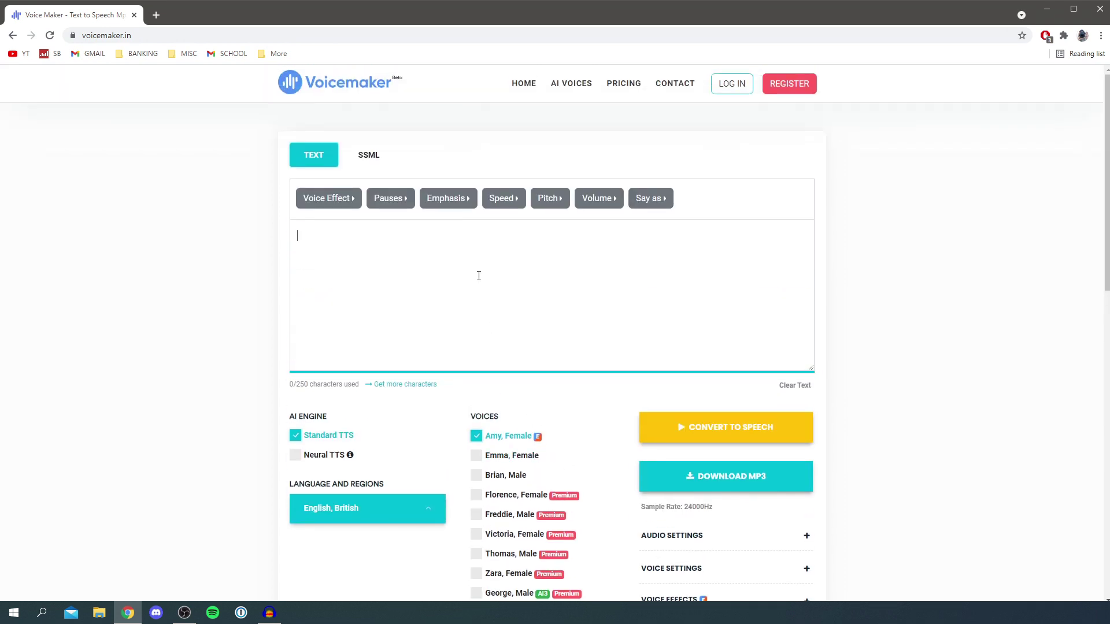
{"action": "left_click", "coordinate": [477, 275]}
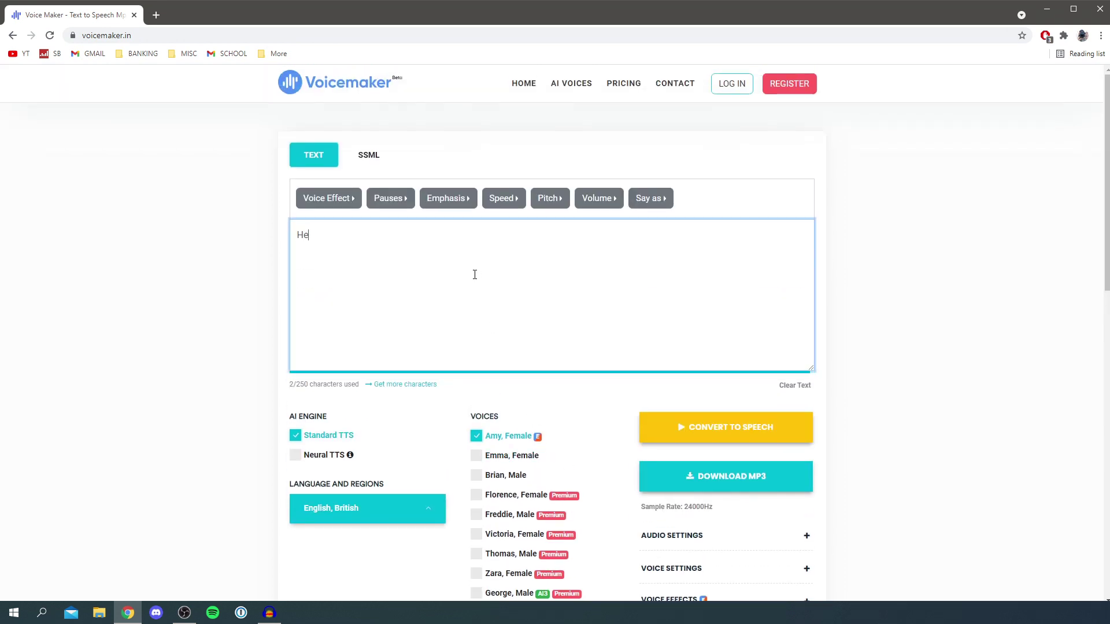
{"action": "type", "text": "Hello! This is a tutorial."}
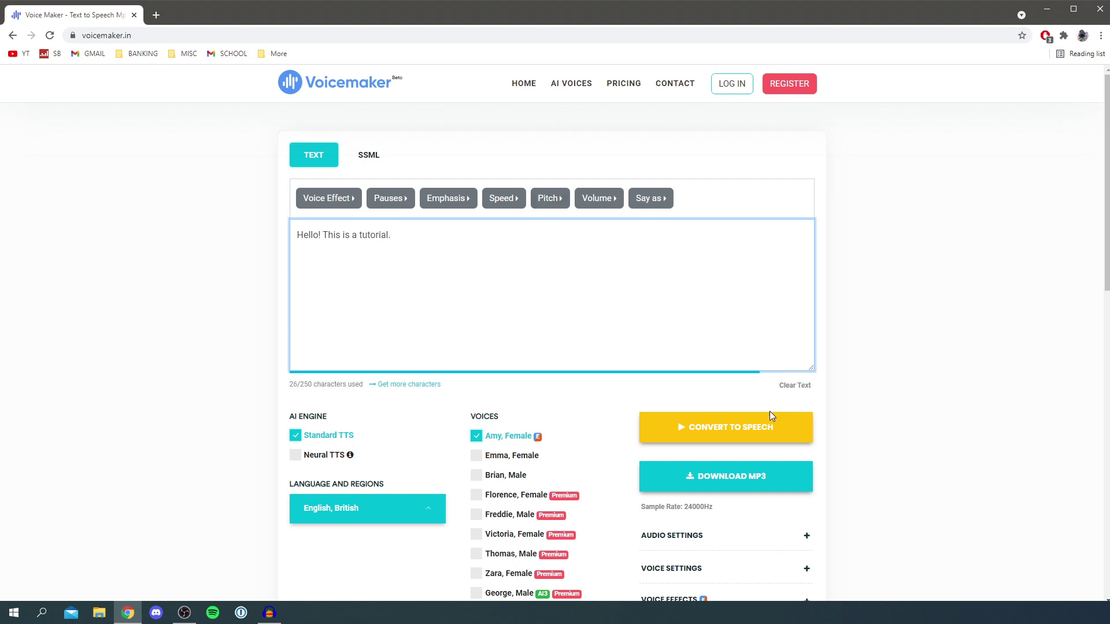
- Convert the text to a 3-second speech clip in Amy's British voice
{"action": "left_click", "coordinate": [756, 427]}
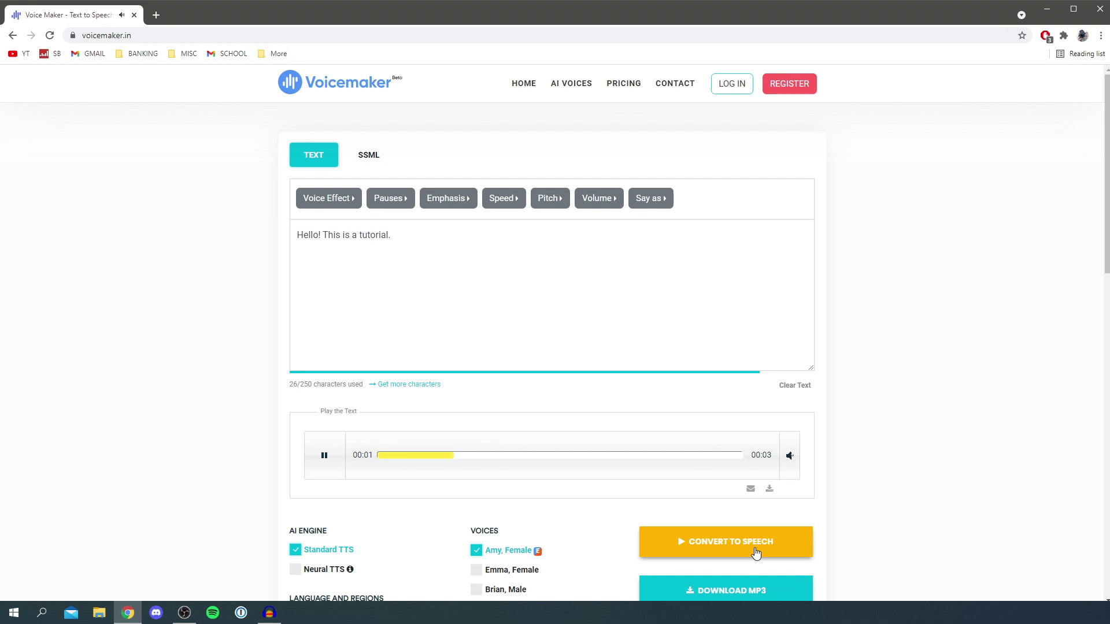
{"action": "scroll", "coordinate": [756, 551], "scroll_direction": "down", "scroll_amount": 2}
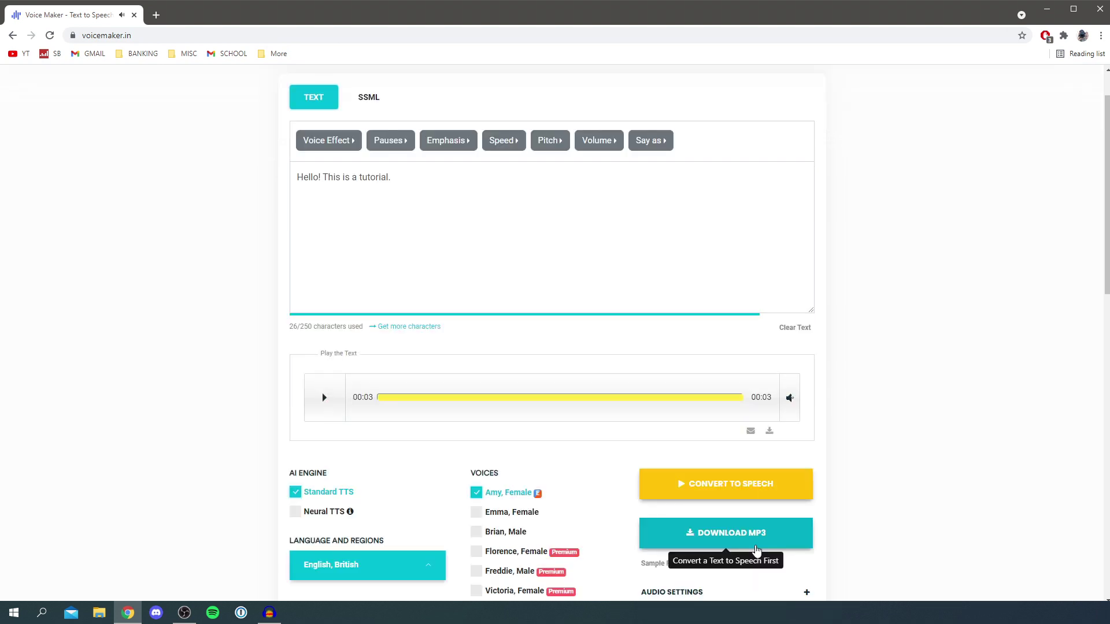
{"action": "scroll", "coordinate": [798, 523], "scroll_direction": "down", "scroll_amount": 2}
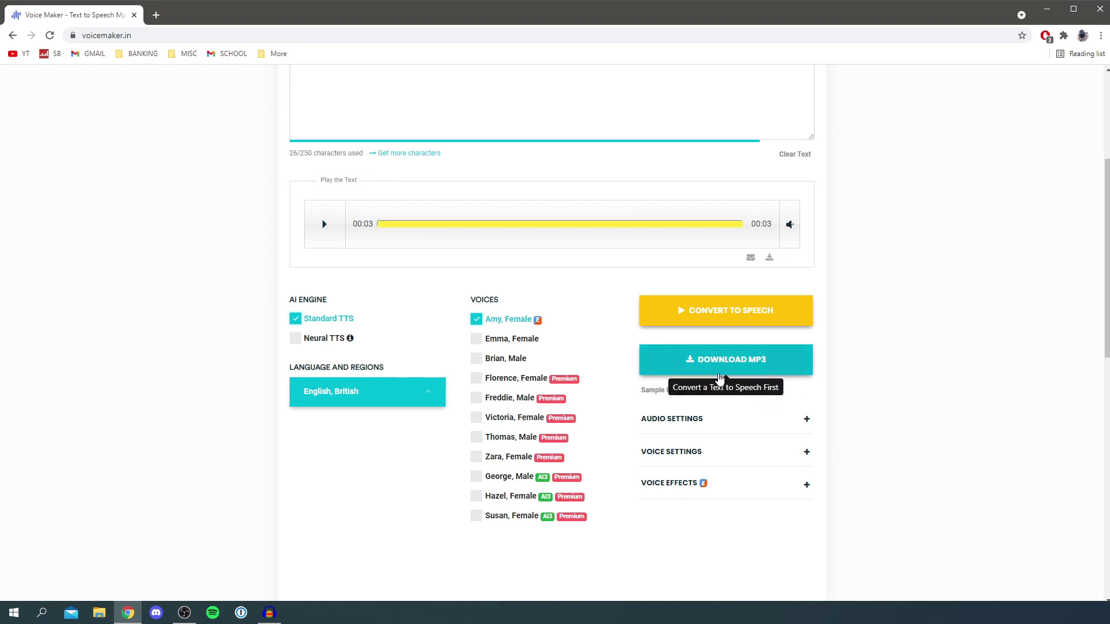
- Confirm MP3 as the output format and download the speech clip
{"action": "left_click", "coordinate": [684, 426]}
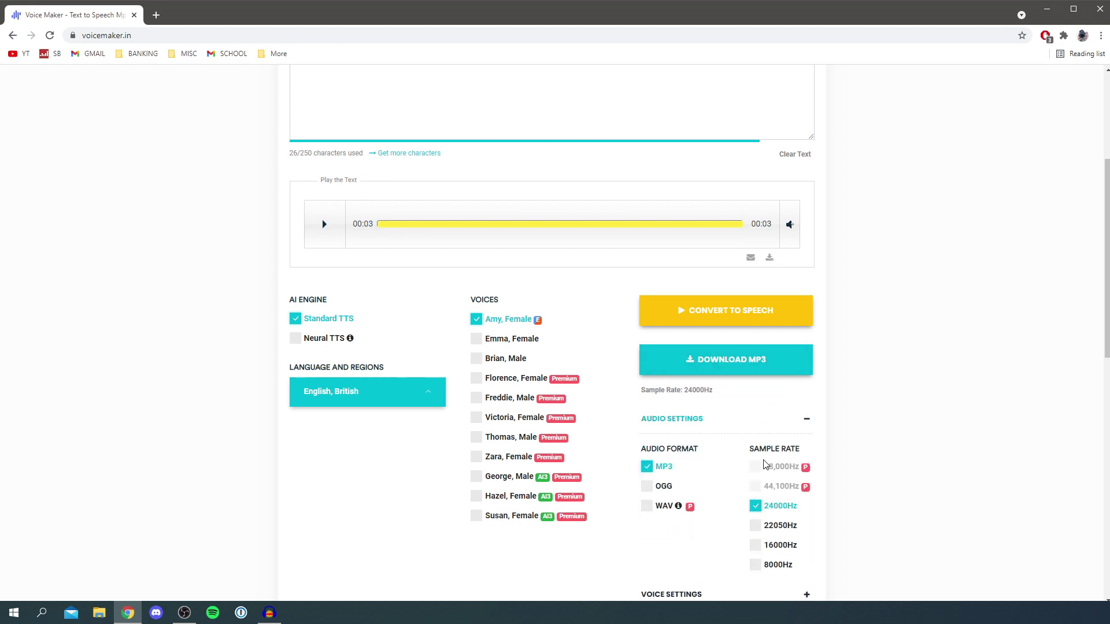
{"action": "scroll", "coordinate": [505, 441], "scroll_direction": "up", "scroll_amount": 1}
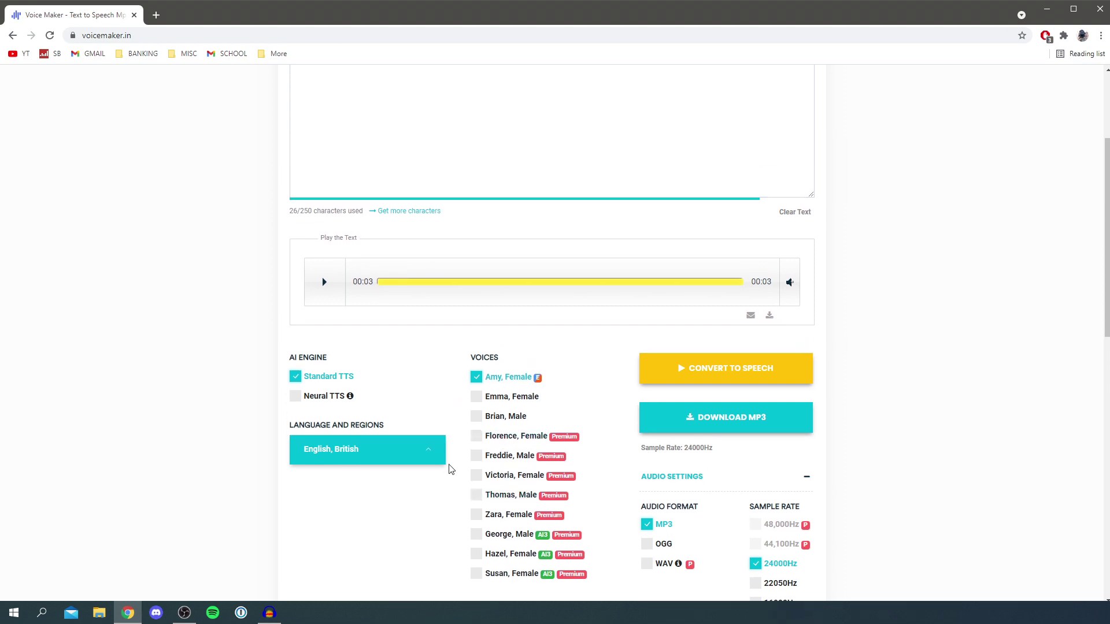
{"action": "left_click", "coordinate": [663, 425]}
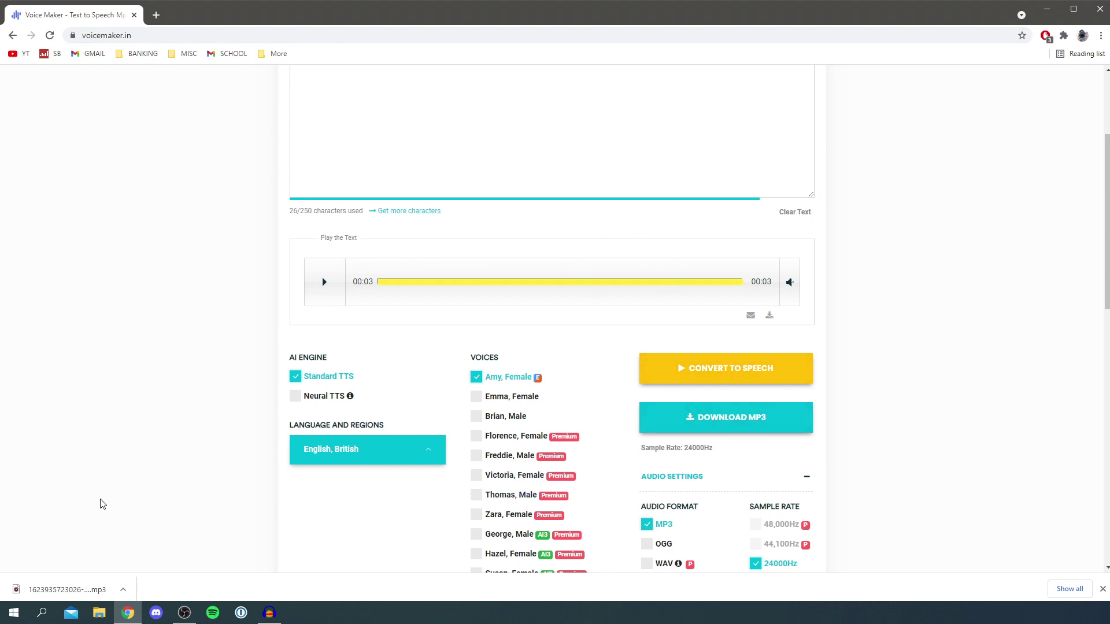
- Play the downloaded MP3 in Groove Music, then close the player
{"action": "left_click", "coordinate": [66, 590]}
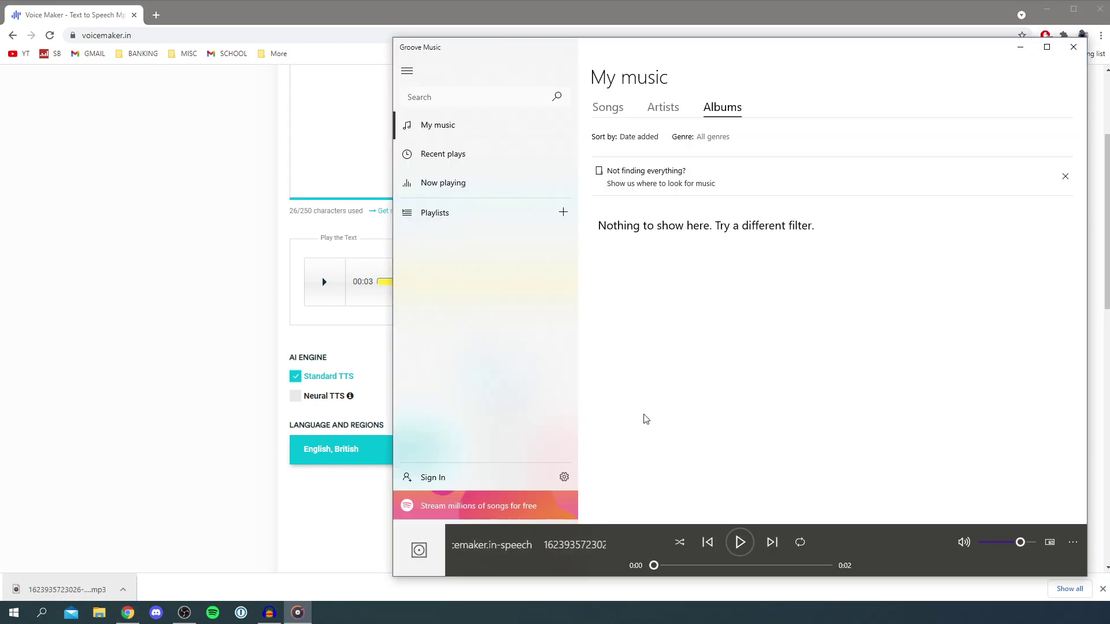
{"action": "left_click", "coordinate": [1073, 47]}
{"action": "scroll", "coordinate": [638, 227], "scroll_direction": "up", "scroll_amount": 3}
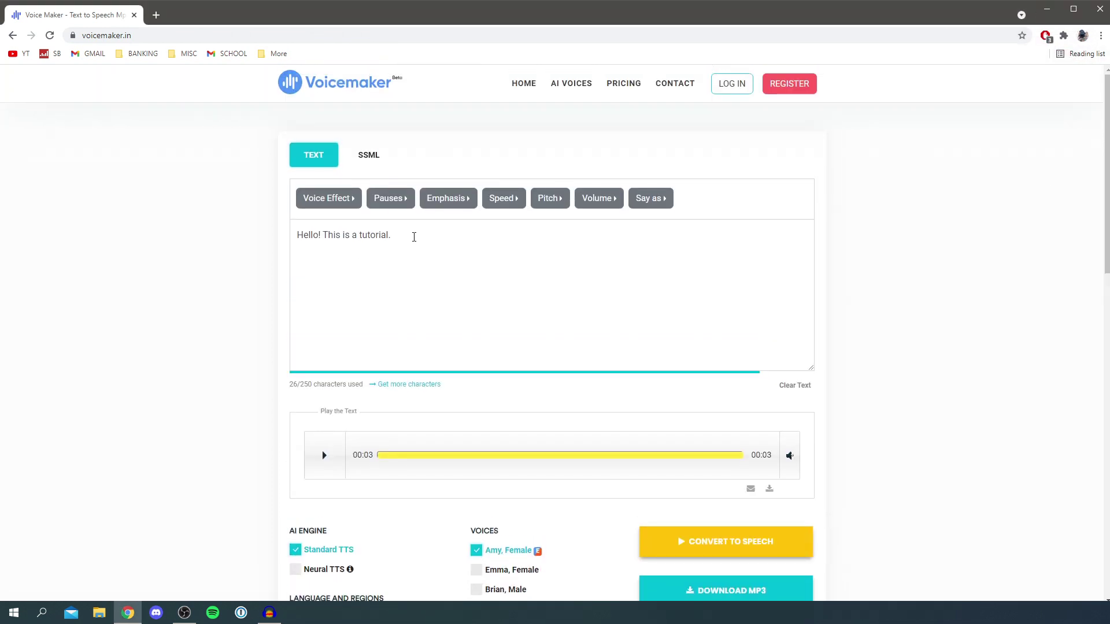
{"action": "mouse_move", "coordinate": [413, 237]}
{"action": "left_mouse_down"}
{"action": "mouse_move", "coordinate": [336, 237]}
{"action": "mouse_move", "coordinate": [401, 246]}
{"action": "left_mouse_up"}
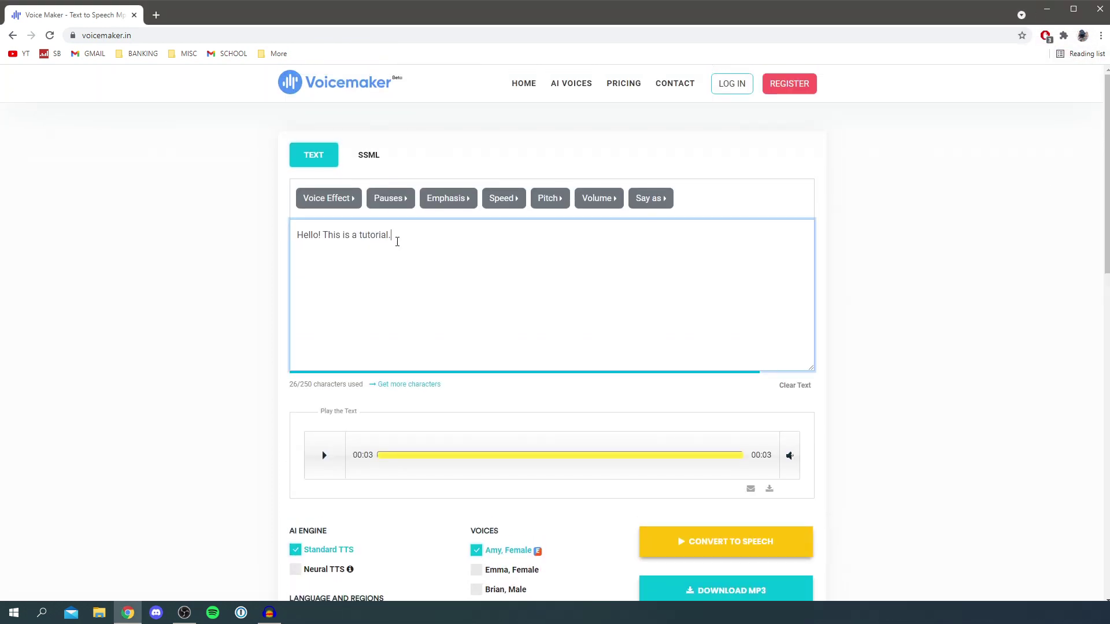